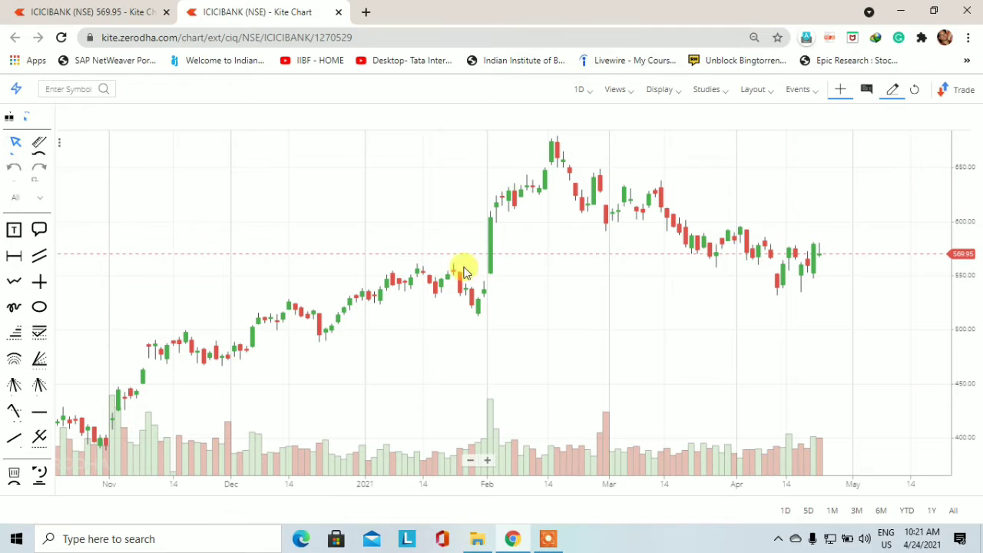
Step: Draw a rectangle with a sky-blue outline from the late-January 2021 candle to mid-May, about 15.6 points high and 74 bars wide
scroll(19, 429, down, 1)
click(14, 424)
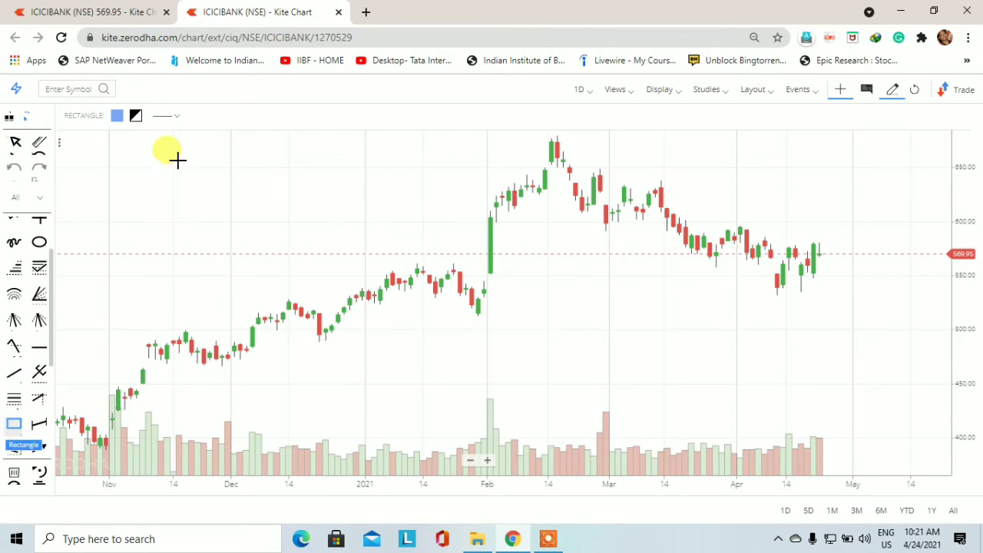
click(136, 115)
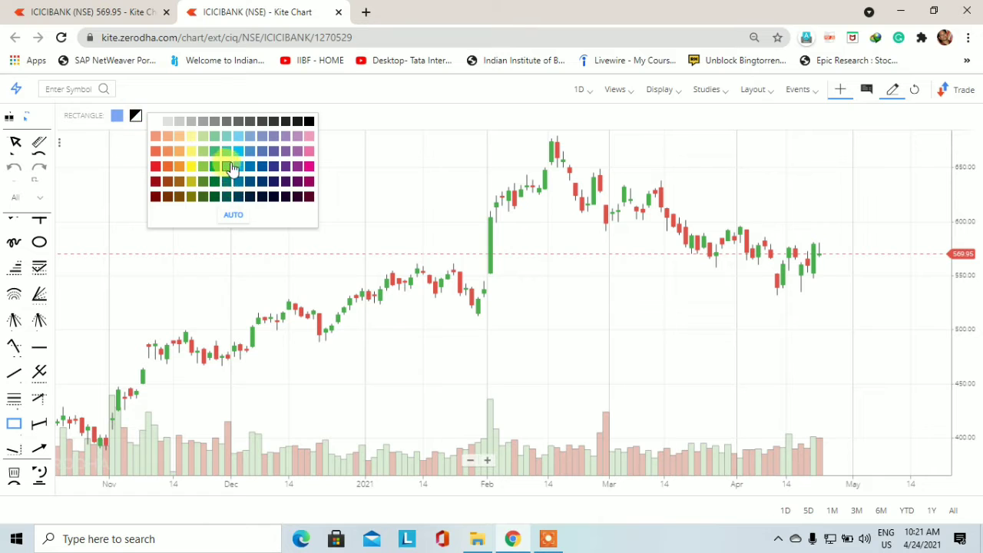
click(235, 168)
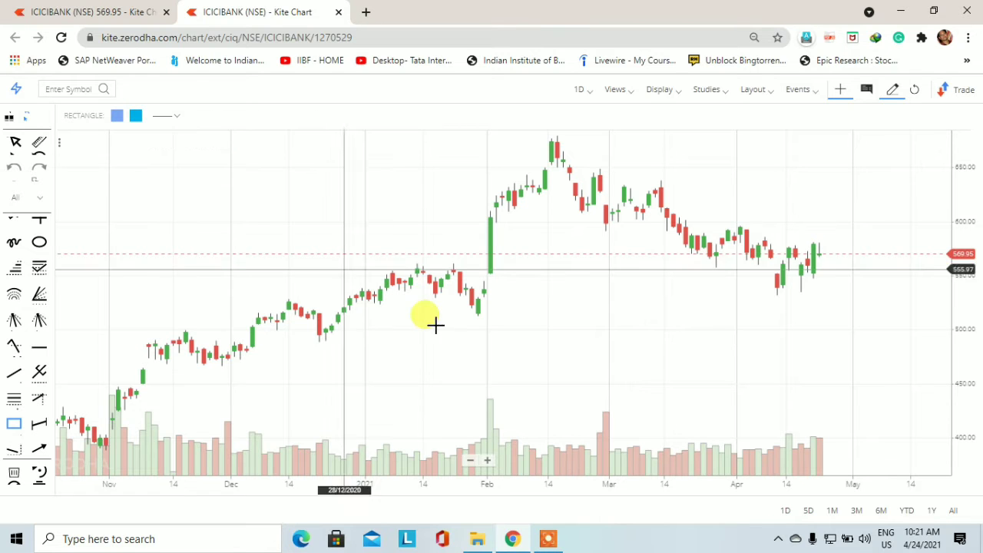
click(479, 296)
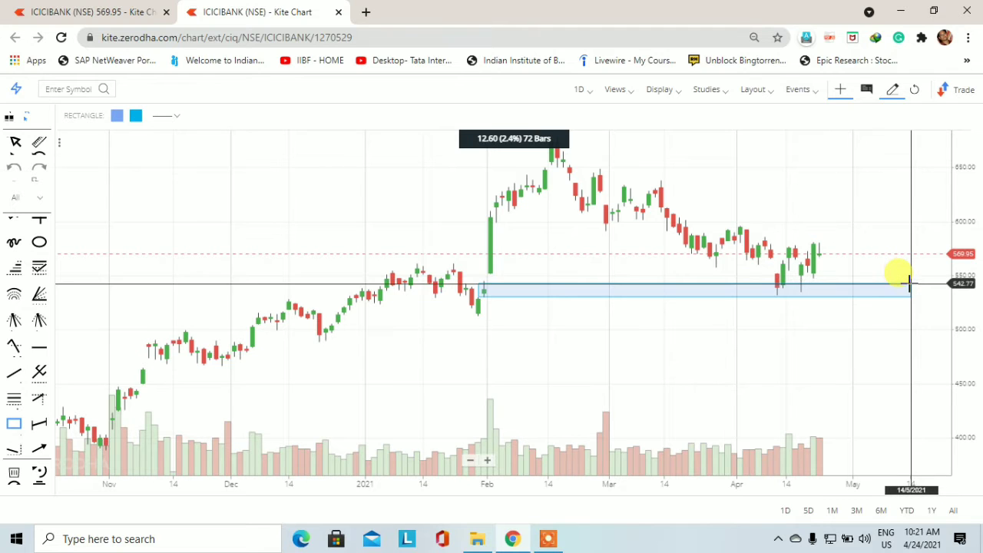
click(918, 282)
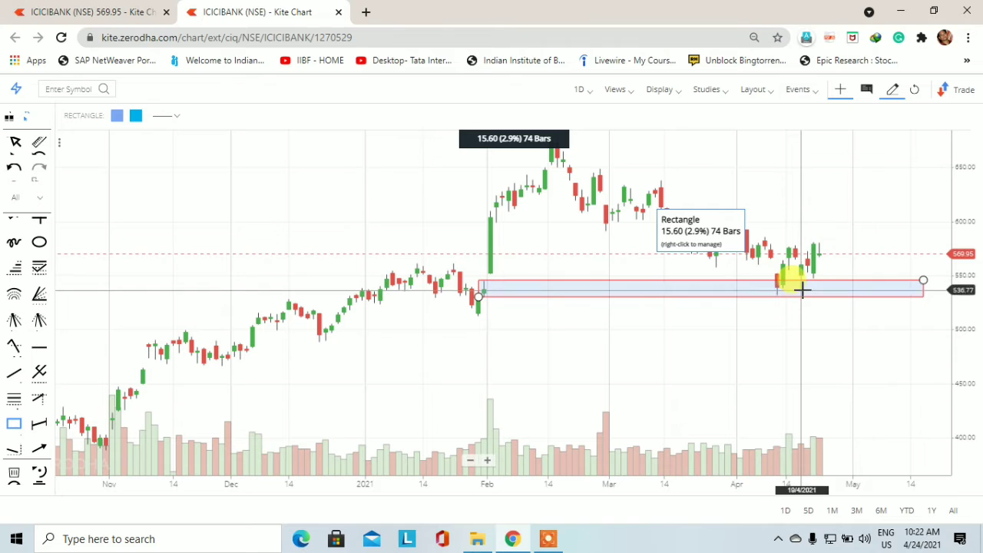
Step: Draw a red segment trendline from the 16 February 2021 high along the falling highs to about 551 in early May
click(487, 462)
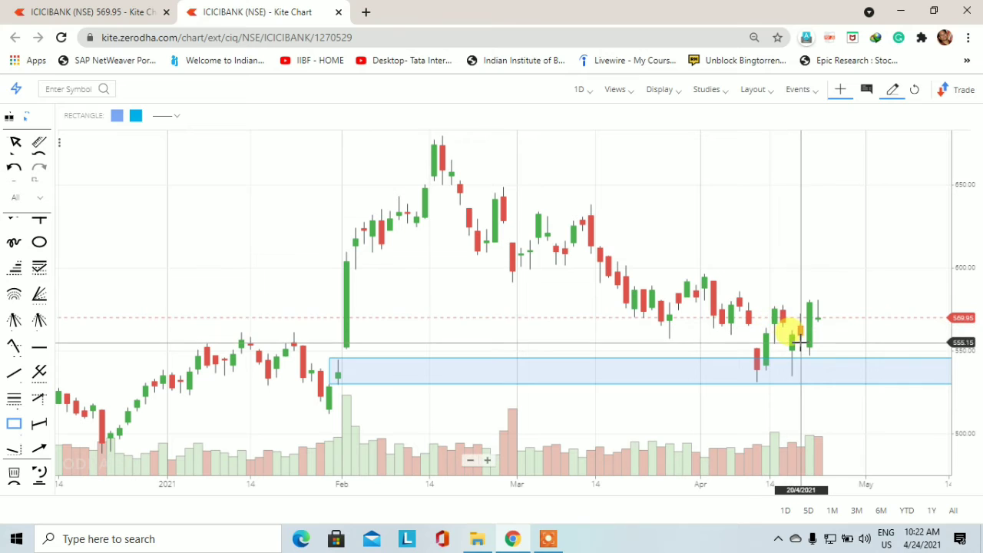
click(38, 426)
click(111, 116)
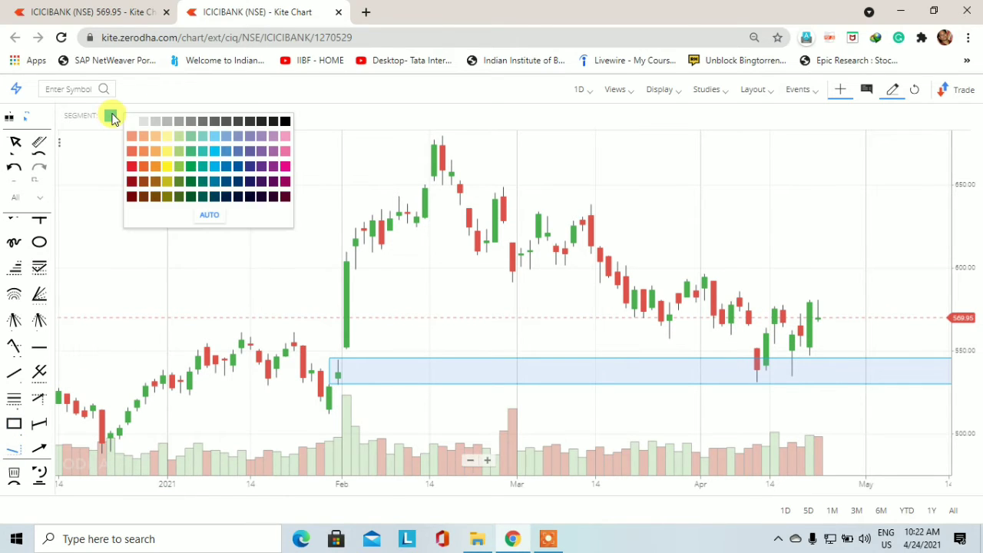
click(132, 167)
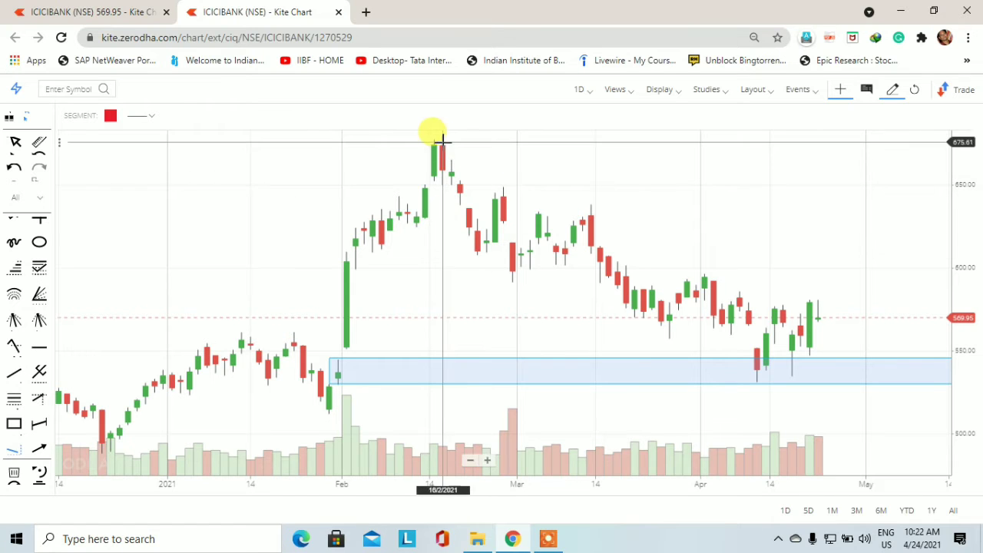
click(442, 135)
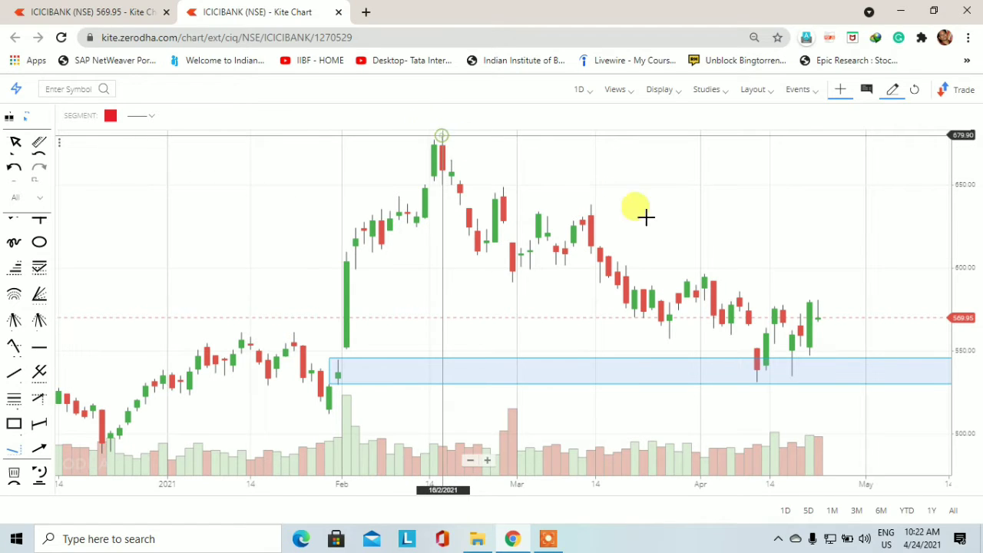
click(687, 248)
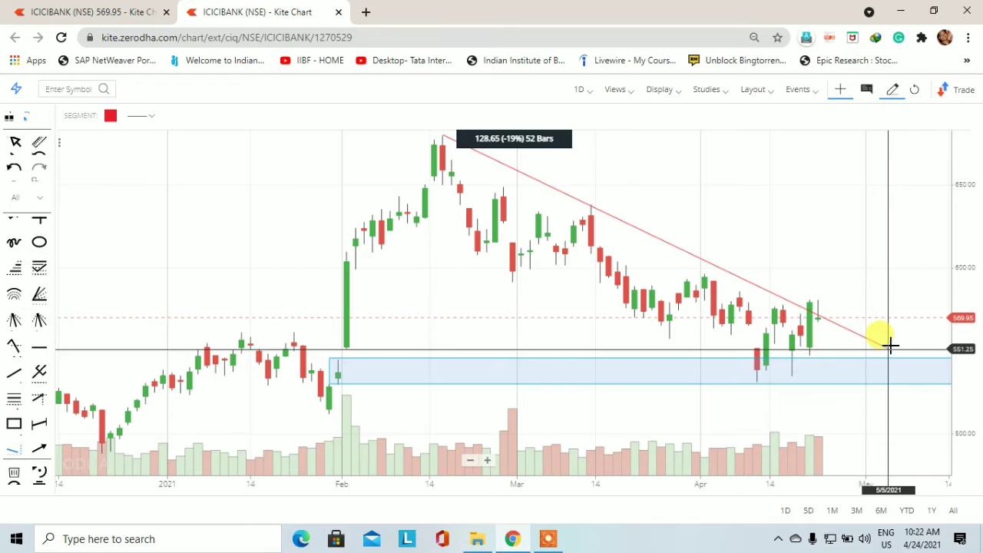
click(889, 345)
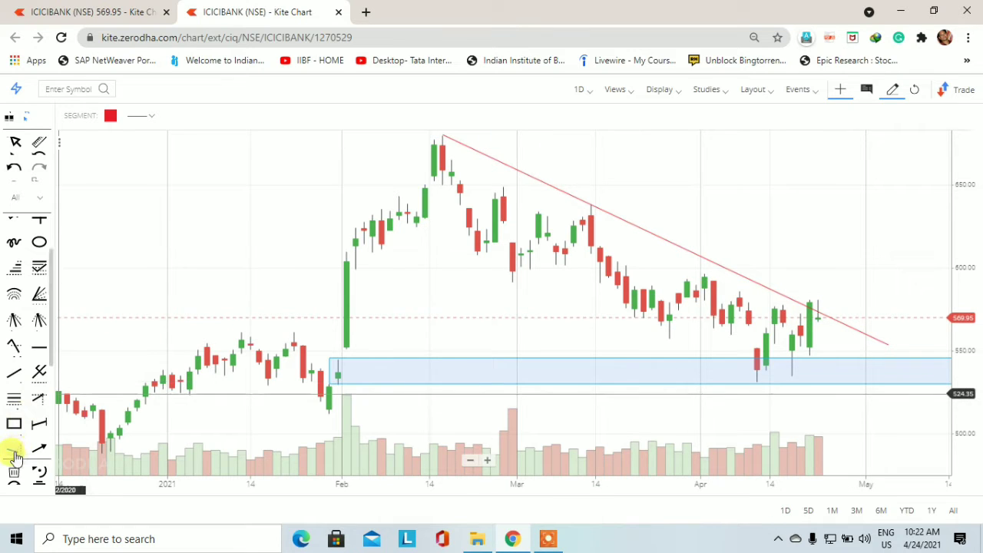
Step: Draw a short, nearly horizontal yellow segment from the 19 April candle at about 567 to early May at about 570
click(110, 116)
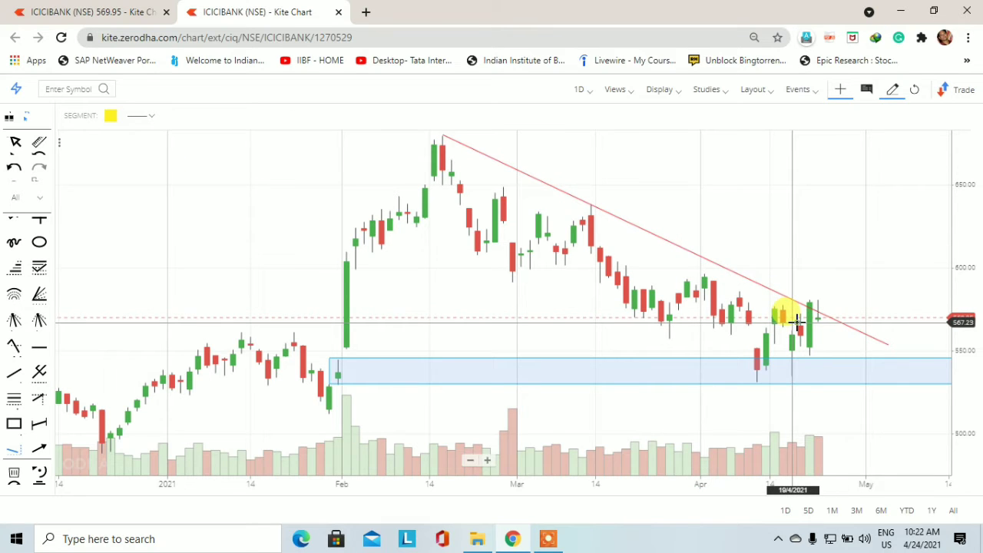
click(885, 316)
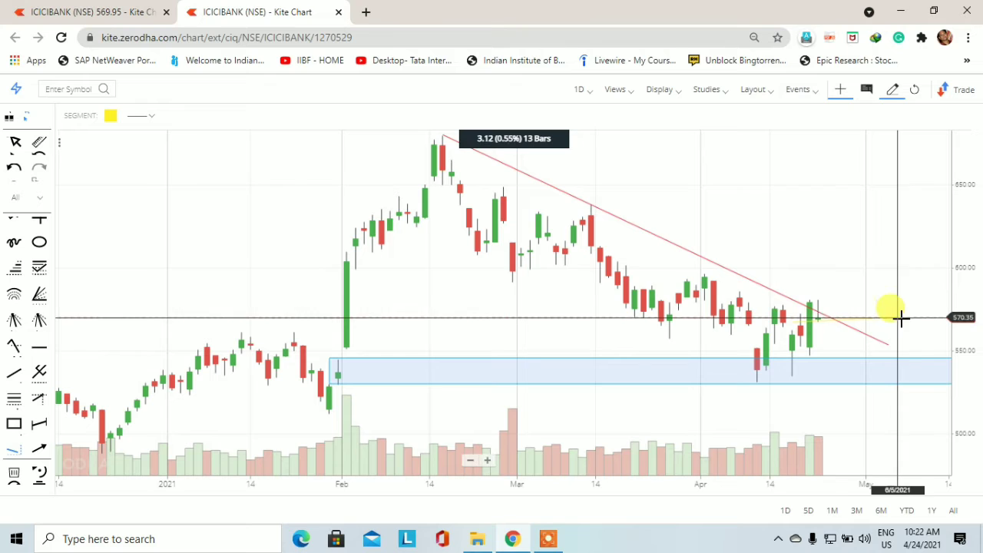
click(832, 321)
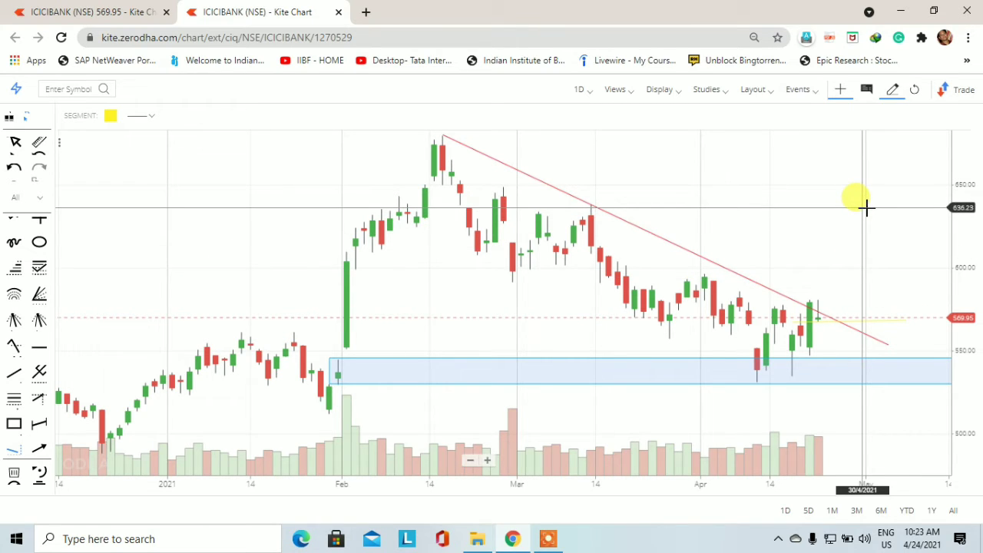
Step: Set the chart to weekly candles and draw a red-filled, red-outlined rectangle over the February 2021 peak, about 58 points high and 25 bars wide
click(580, 93)
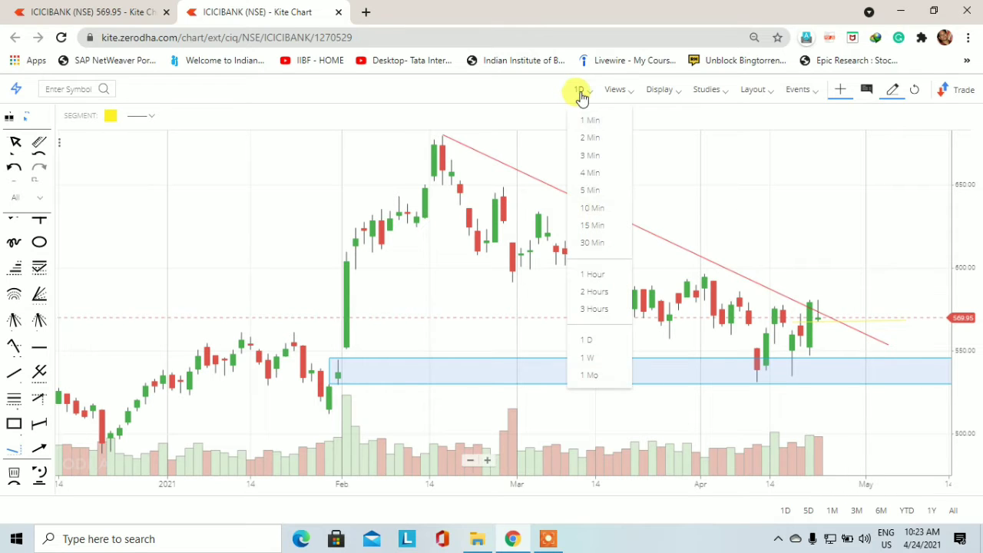
click(596, 357)
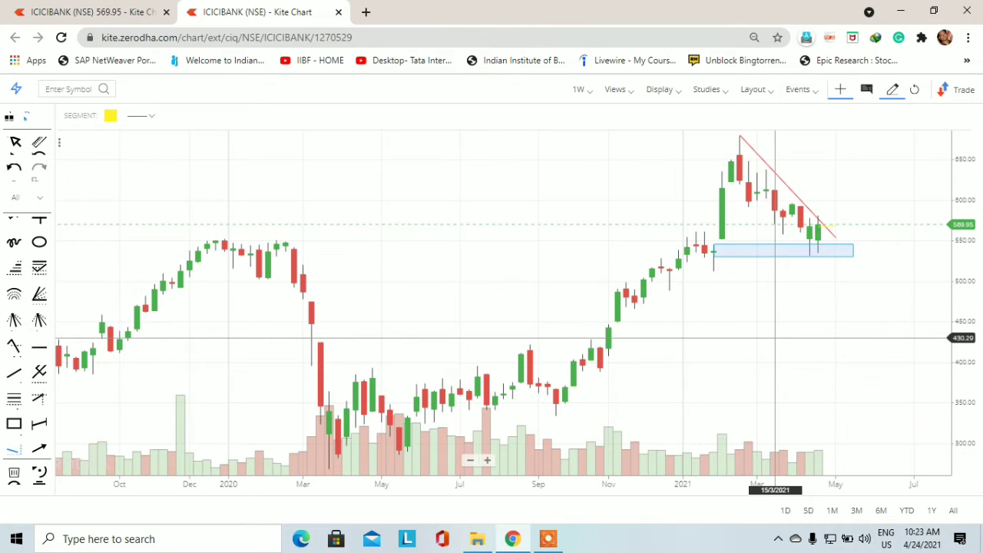
click(13, 426)
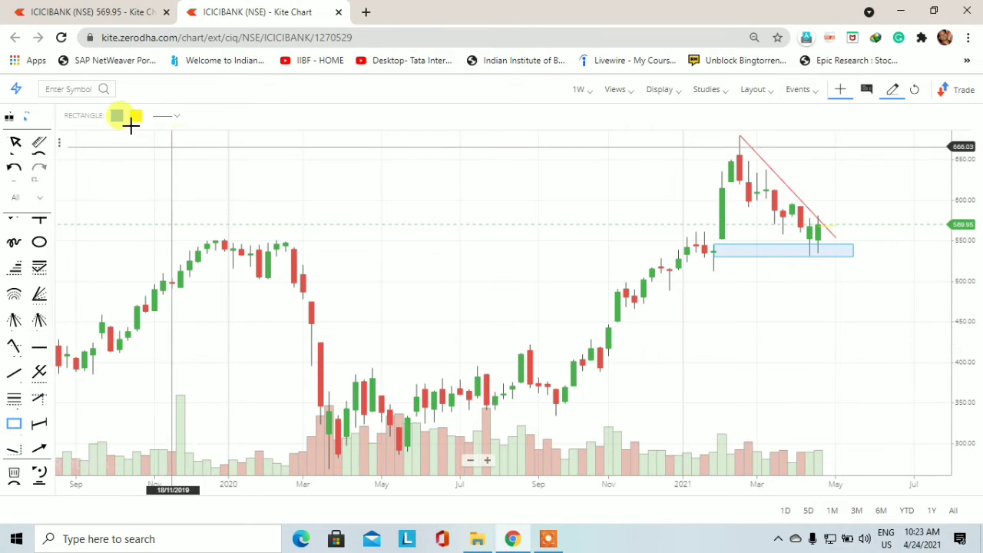
click(153, 164)
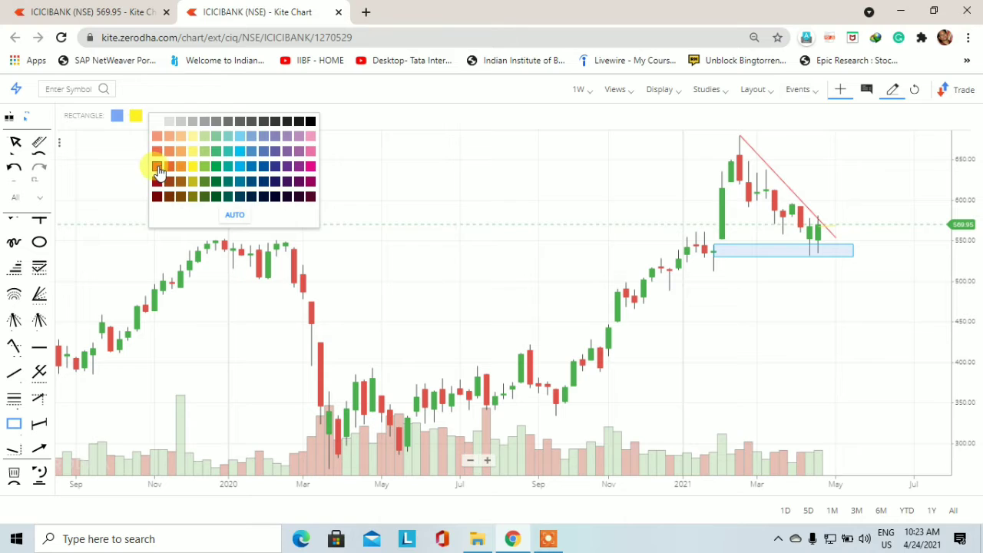
click(135, 115)
click(139, 179)
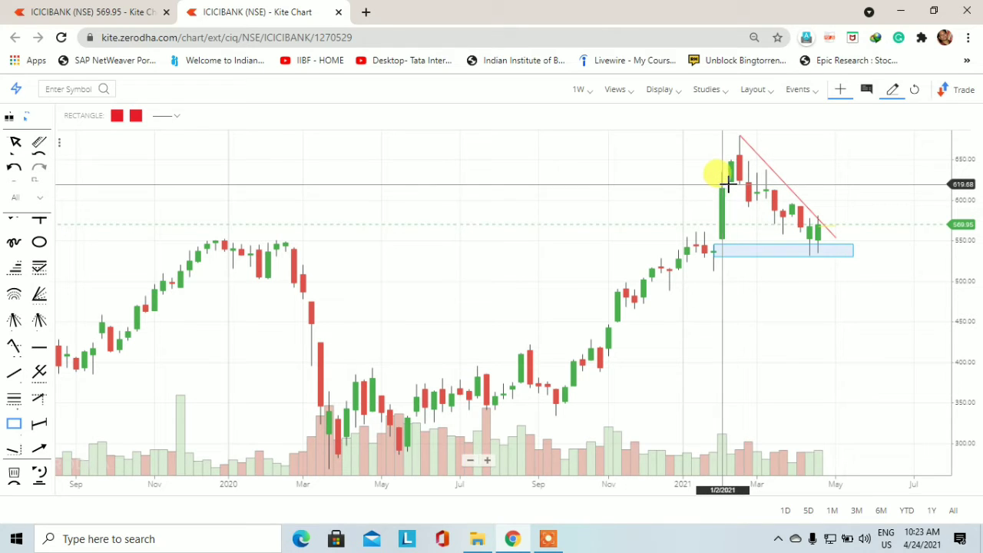
click(729, 185)
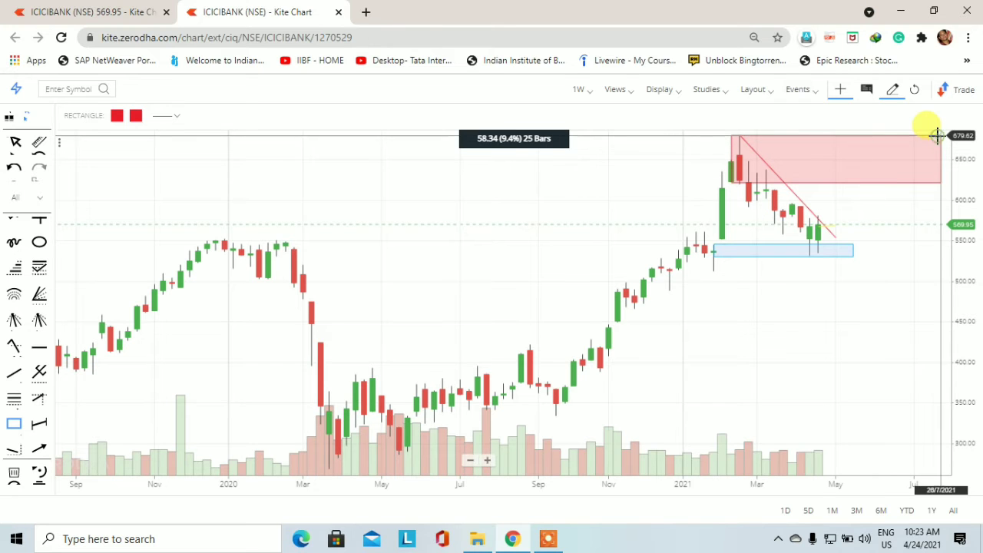
click(937, 136)
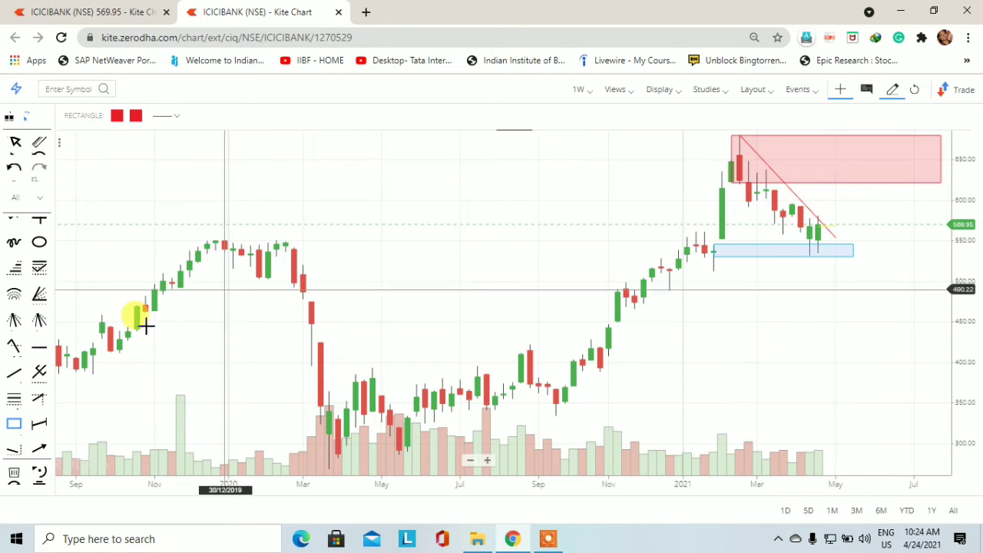
Step: Draw a sky-blue filled and outlined rectangle from the late-January 2021 weekly candle's low to about 545, extending 25 bars to July
click(136, 118)
click(245, 166)
click(118, 118)
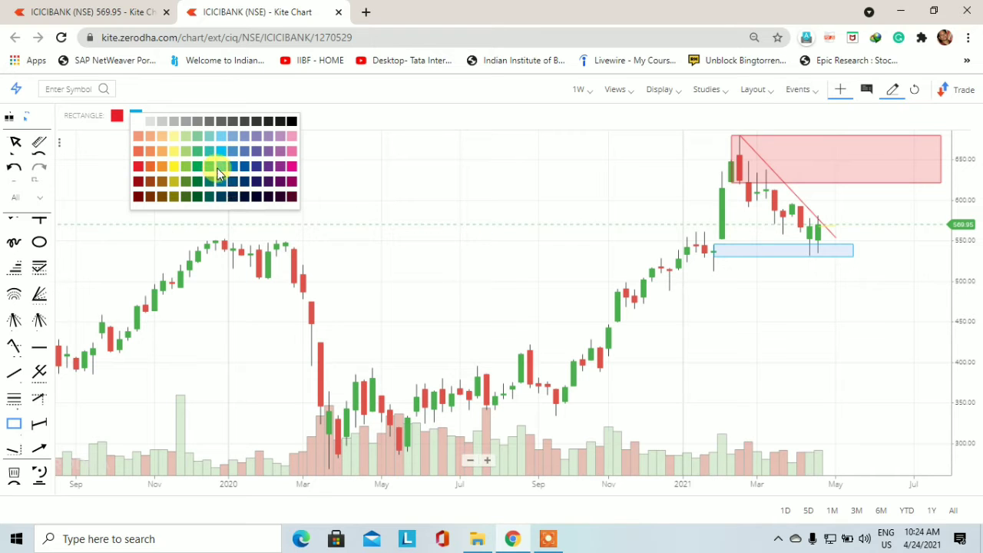
click(221, 167)
mouse_move(713, 244)
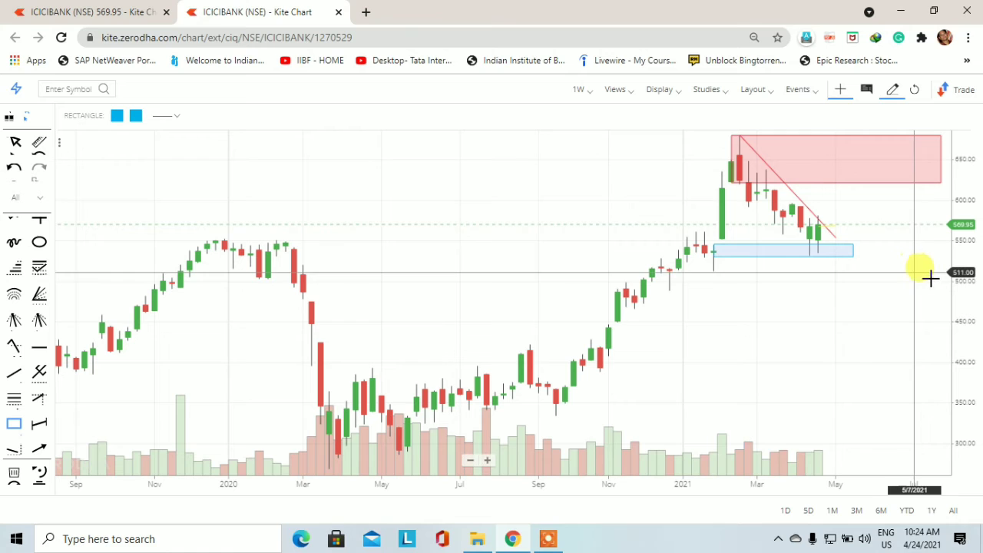
click(712, 270)
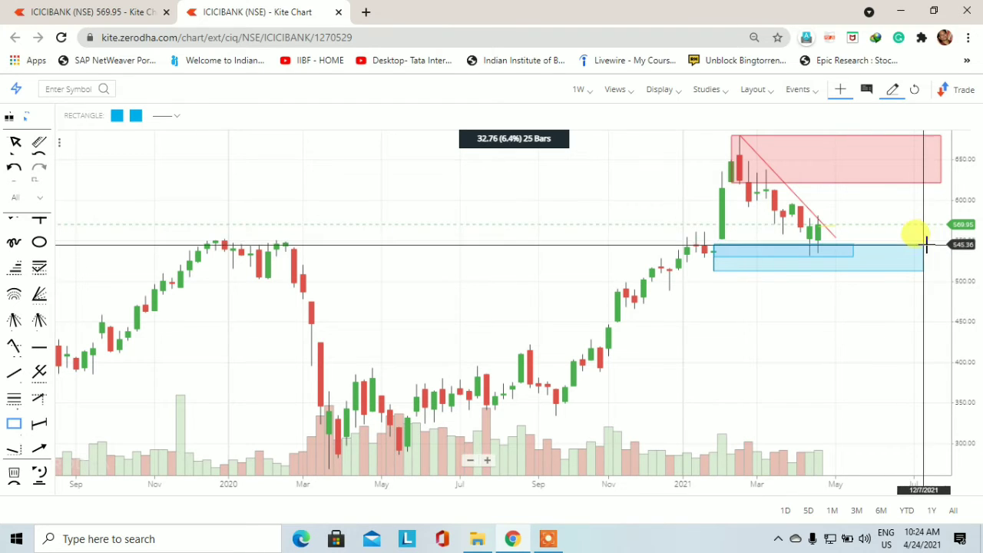
click(919, 245)
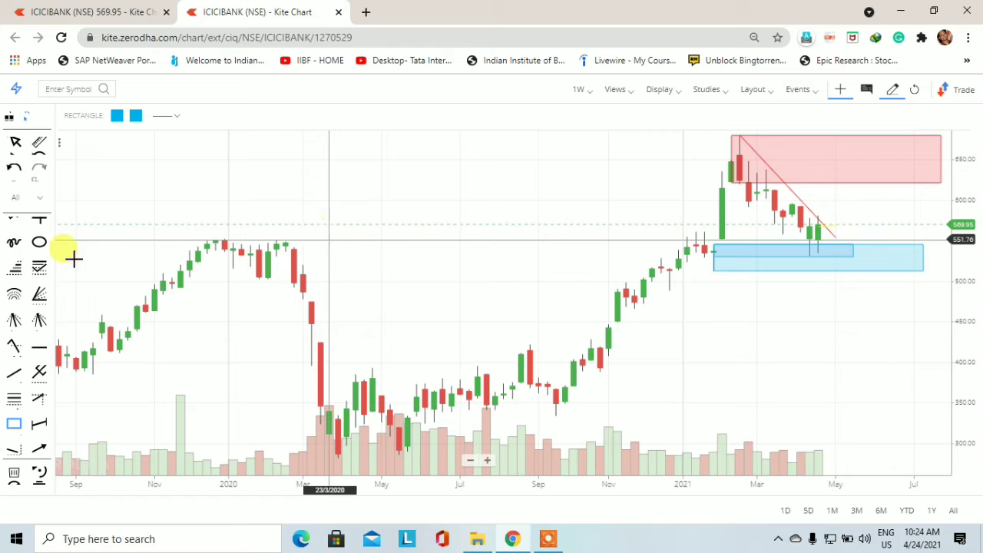
Step: Place a yellow horizontal line at about 553, along the early-2020 highs
click(37, 354)
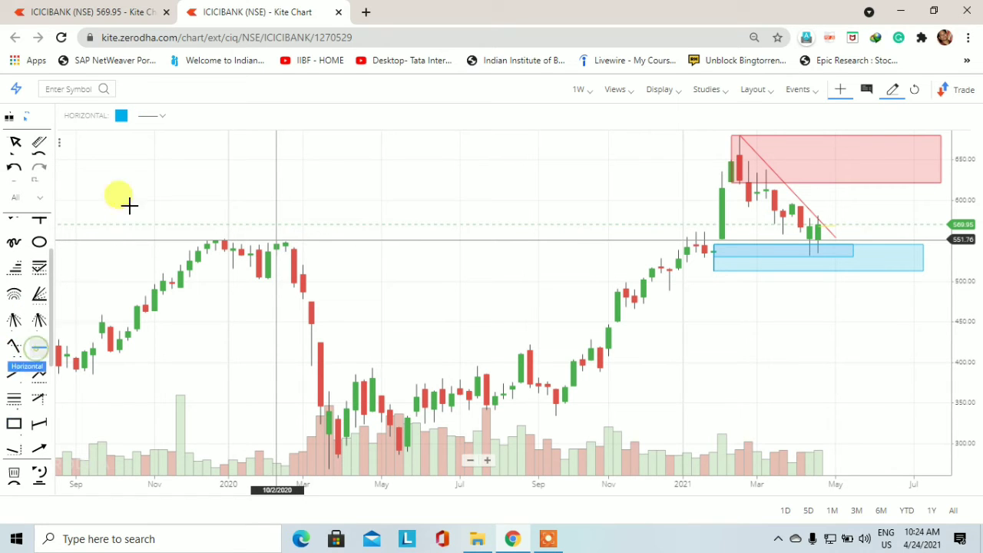
click(120, 116)
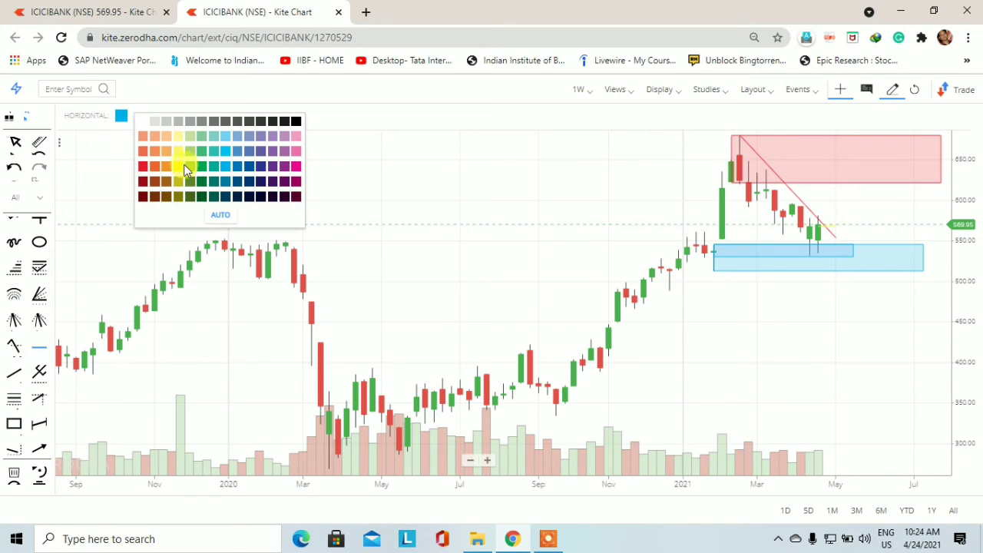
click(178, 167)
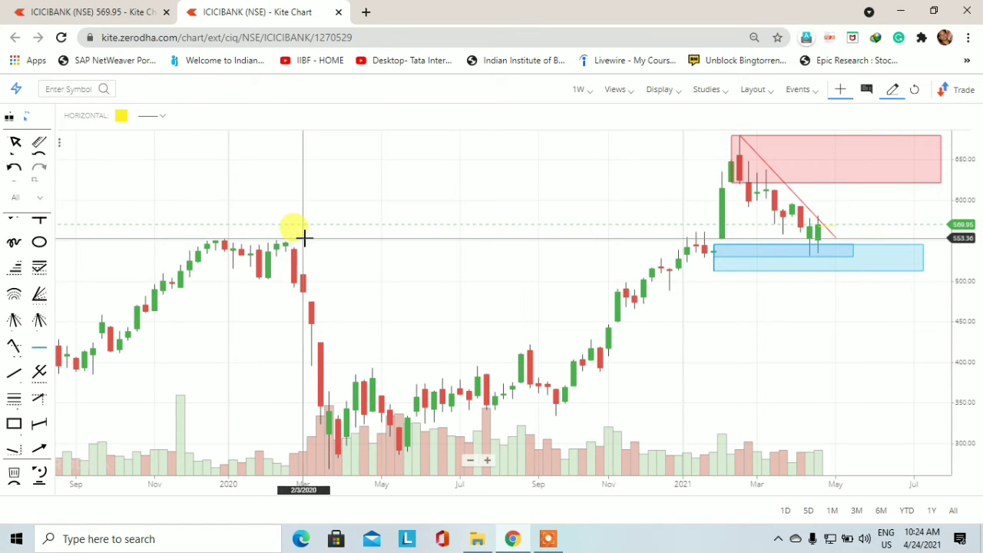
click(243, 238)
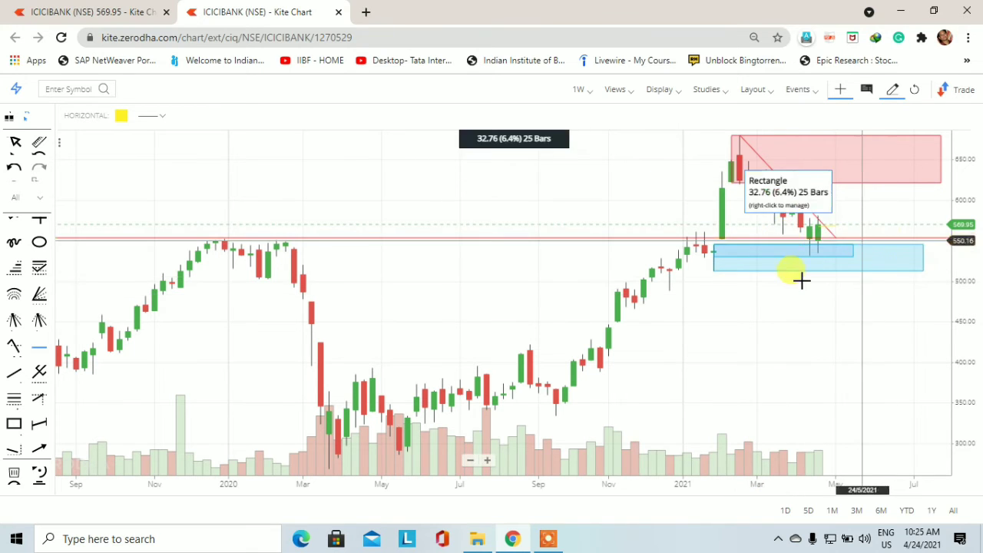
click(841, 216)
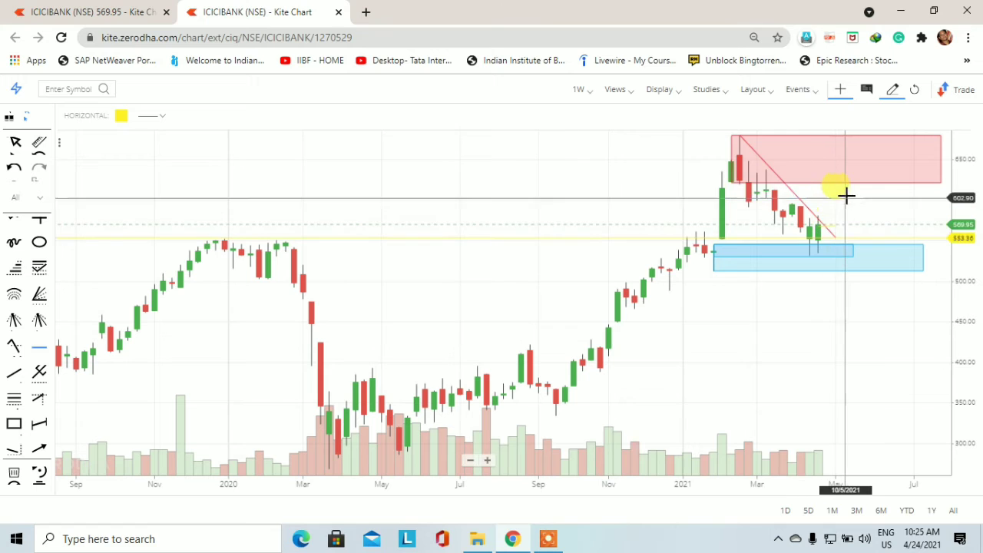
Step: Set the chart to monthly candles and draw a sky-blue rectangle from the January 2021 candle into 2022, between about 559 and 515
click(580, 94)
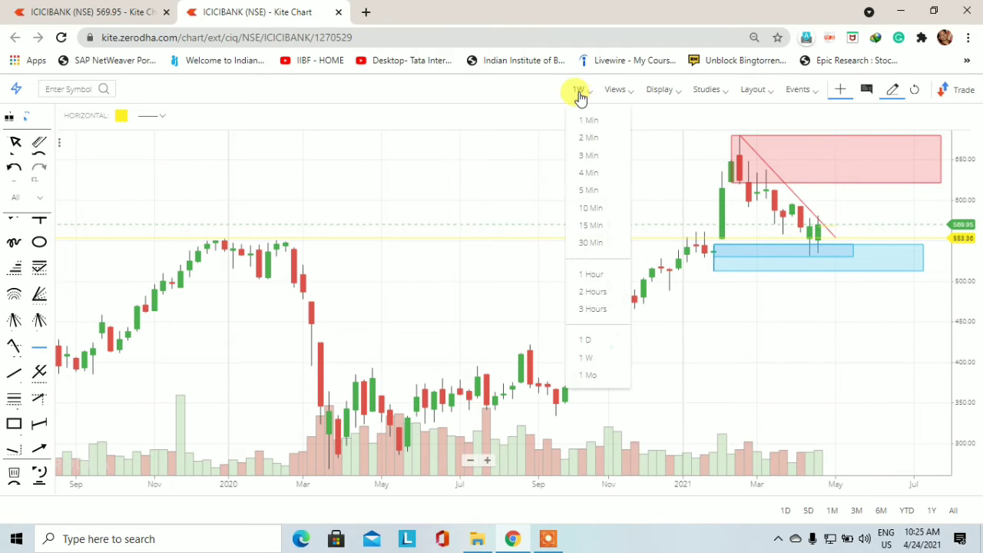
click(588, 375)
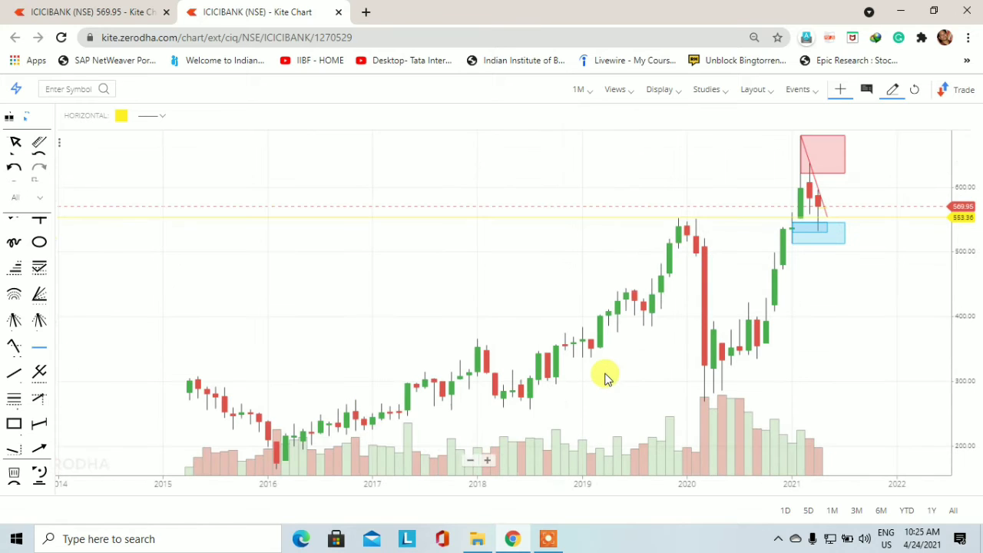
click(488, 461)
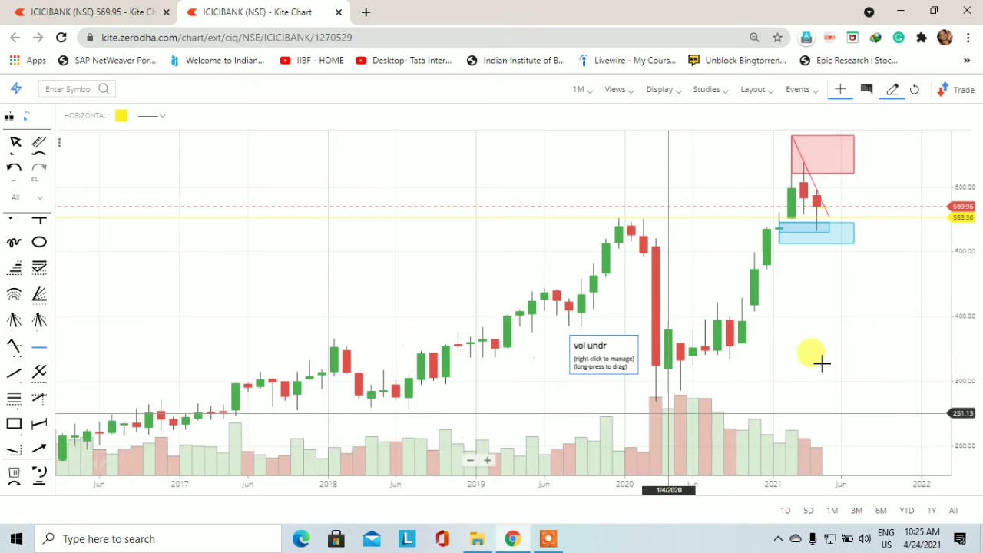
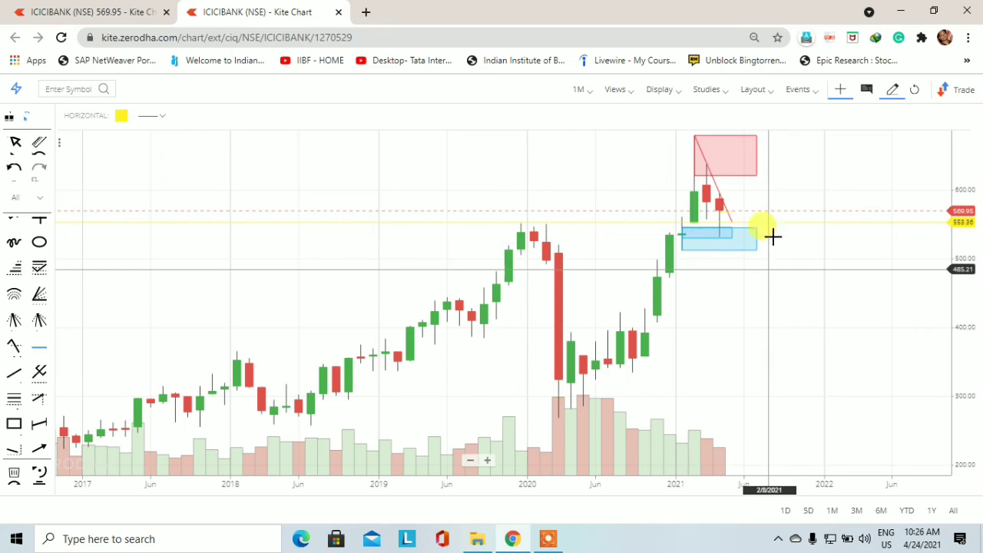
click(14, 423)
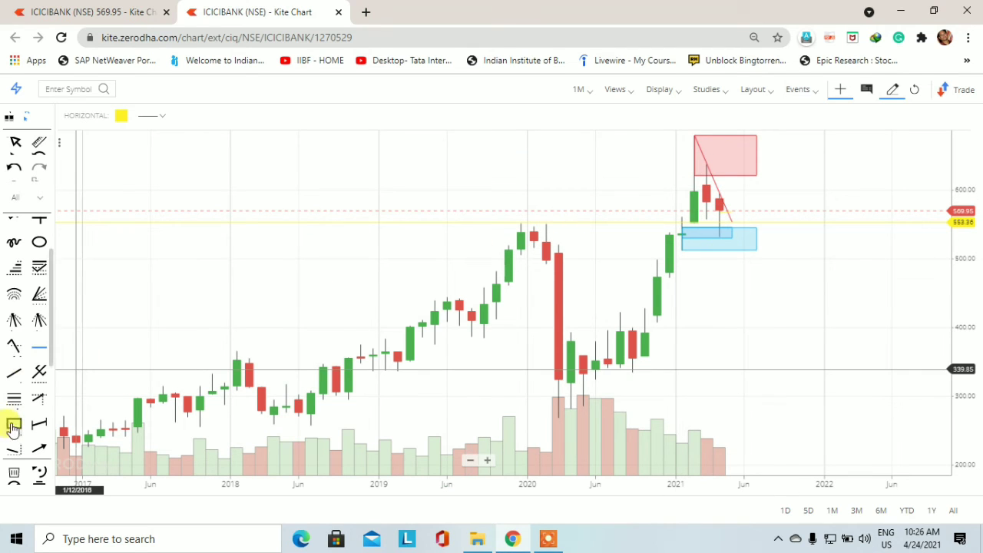
click(135, 117)
click(239, 168)
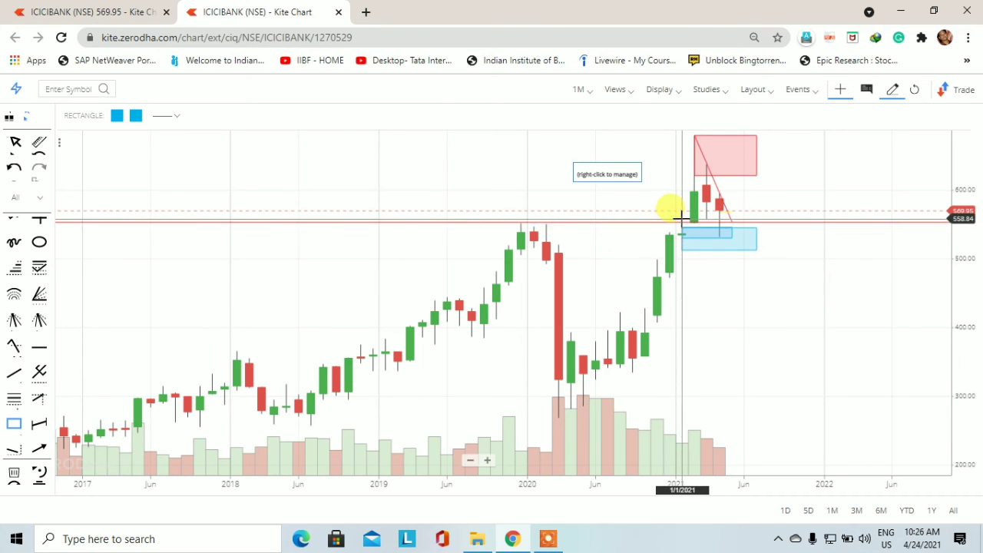
mouse_move(681, 219)
mouse_down()
mouse_move(806, 226)
mouse_move(823, 241)
mouse_move(869, 248)
mouse_up()
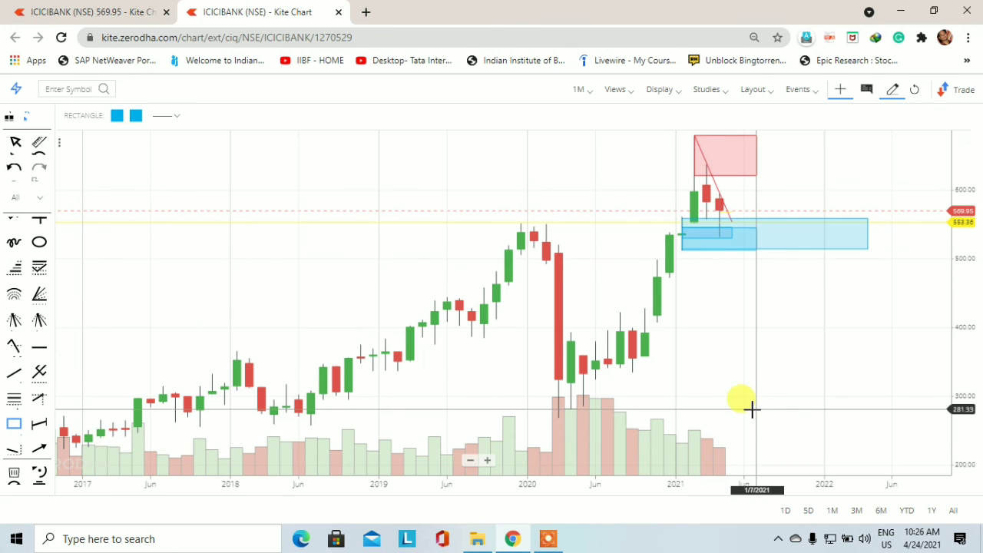
Step: Switch the chart interval back to weekly candles
click(579, 90)
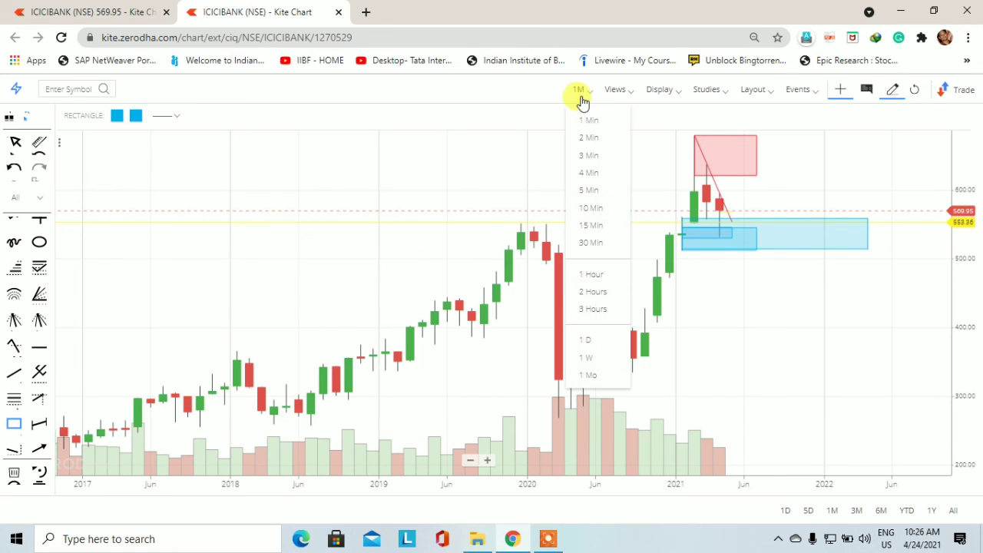
click(584, 358)
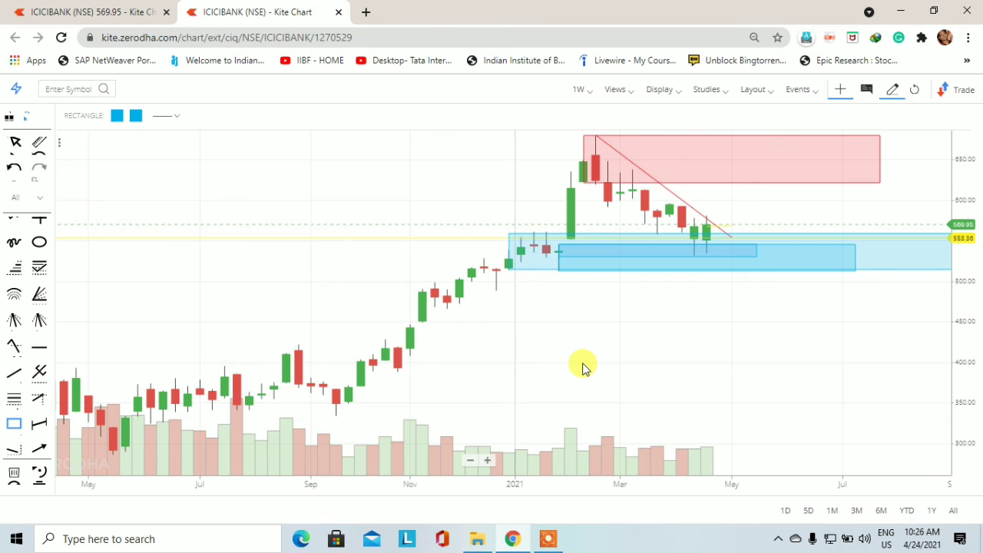